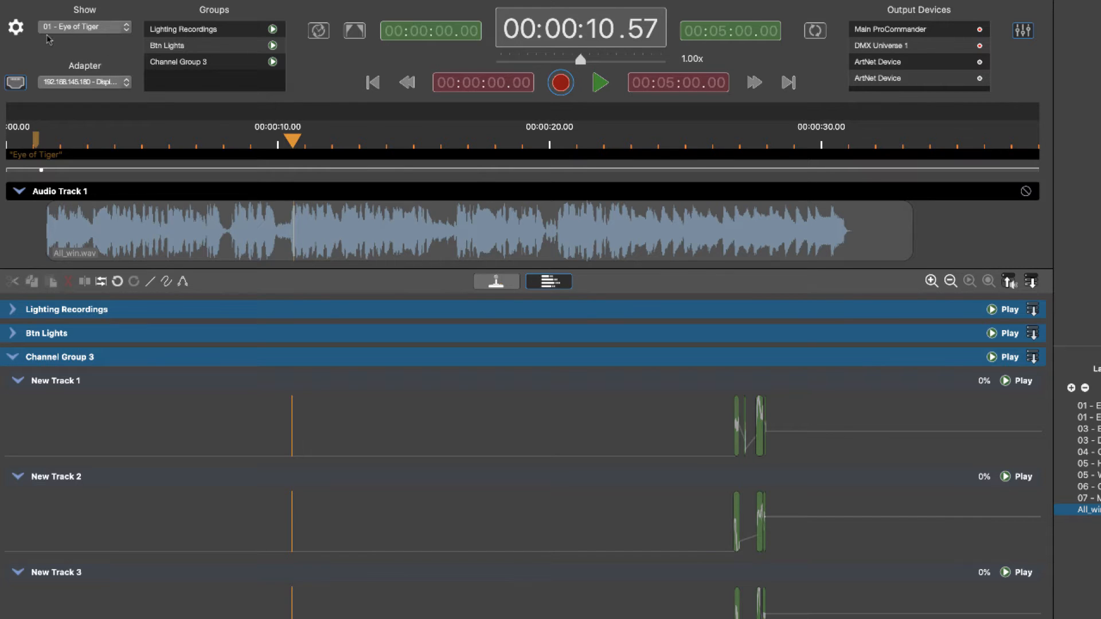
Open the project shows list to review the shows, then close it.
click(18, 28)
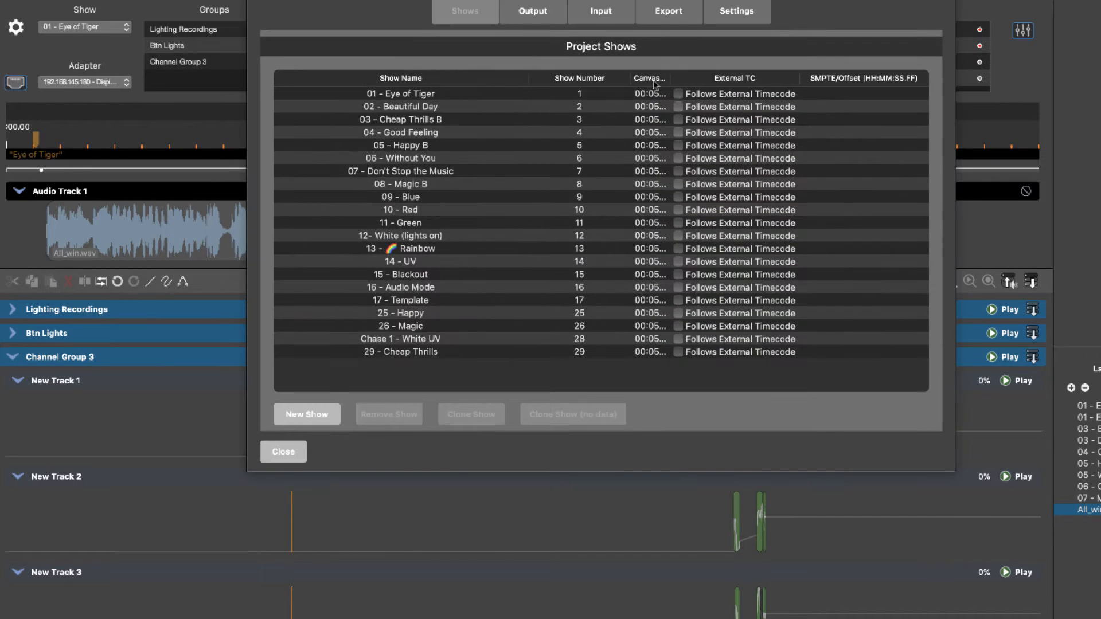
click(756, 7)
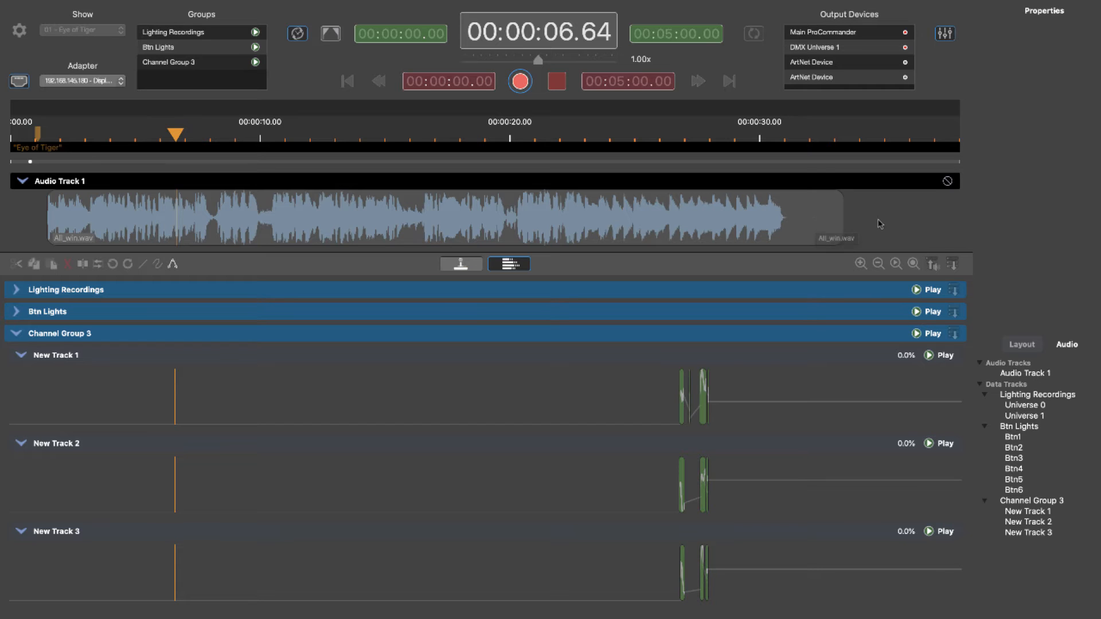
Bring the TimeCode Commander window into view, then start and stop its MIDI timecode to drive the timeline.
drag(1100, 402, 531, 325)
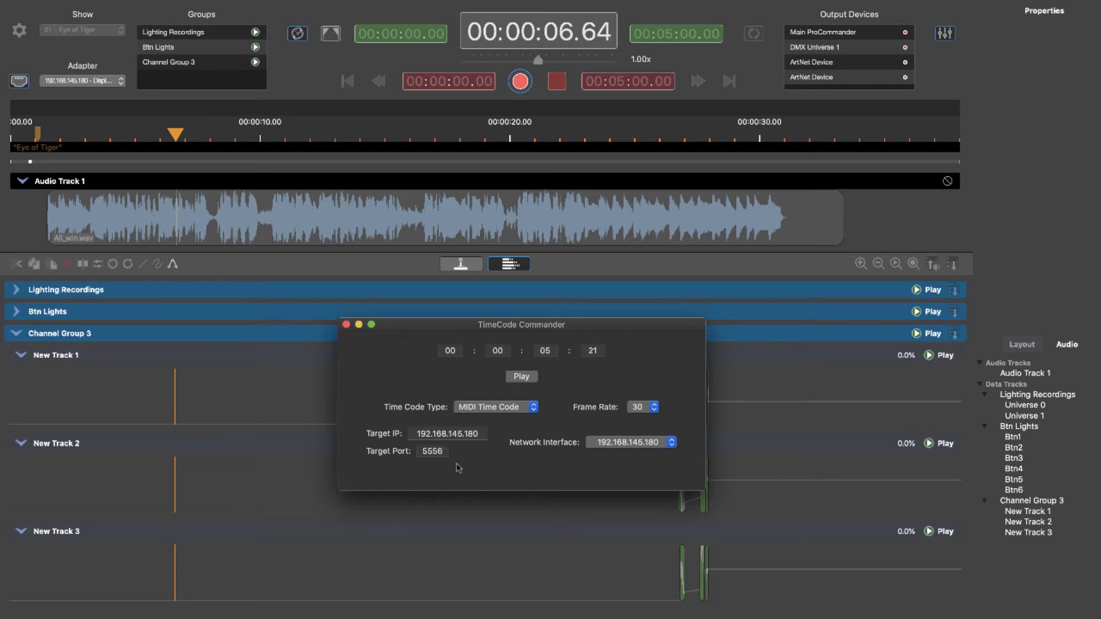
click(531, 380)
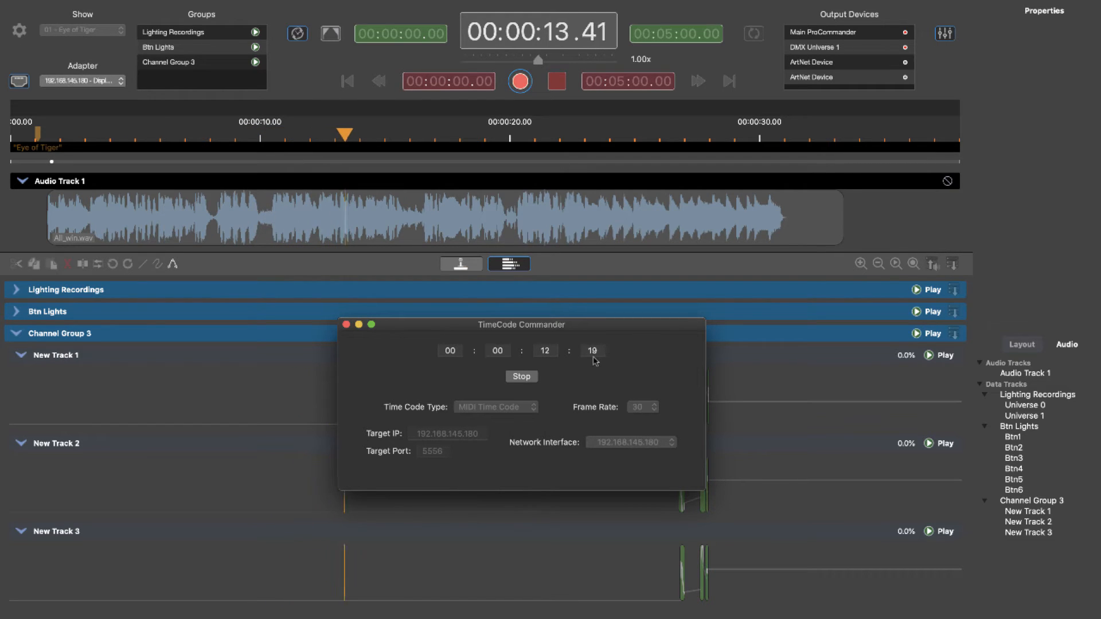
click(521, 376)
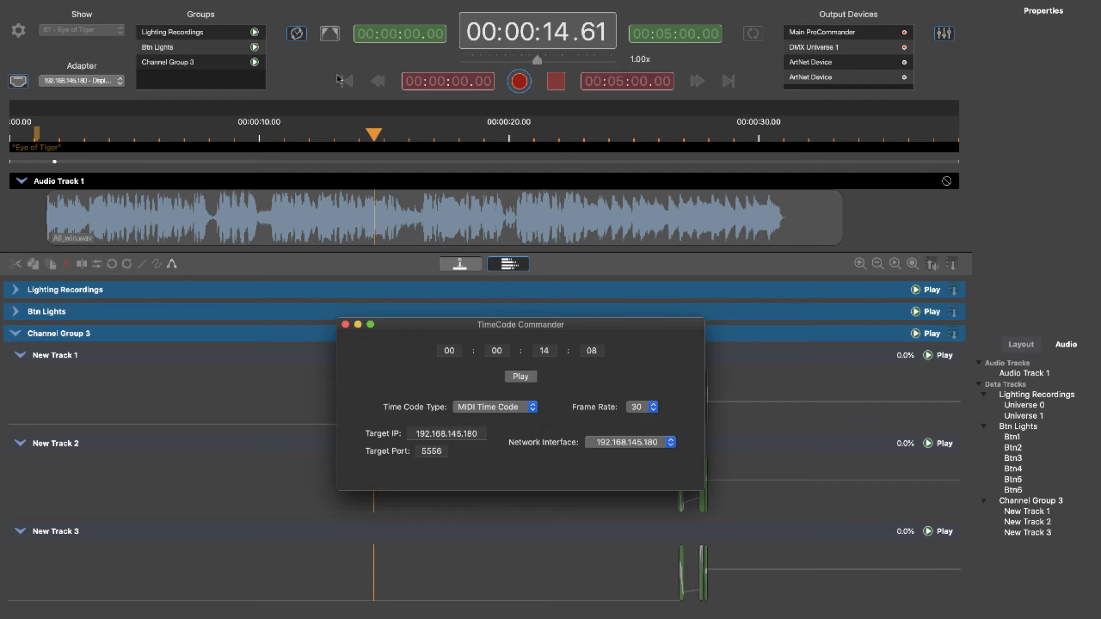
Return to the show timeline, stop playback, move the playhead to about 23 seconds, then play and stop it.
click(304, 39)
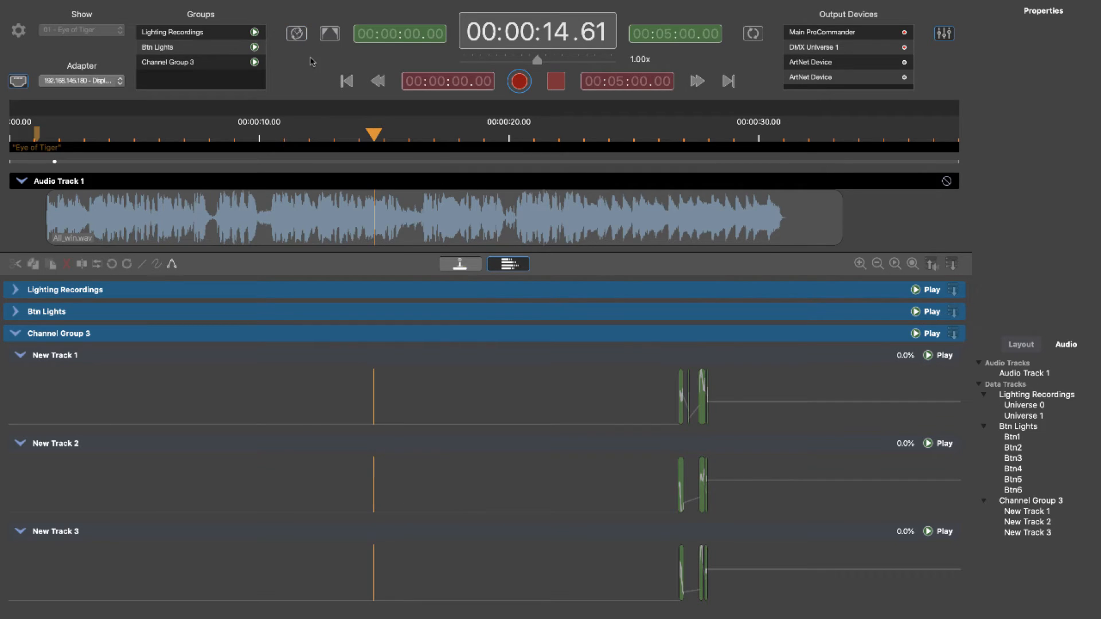
click(556, 89)
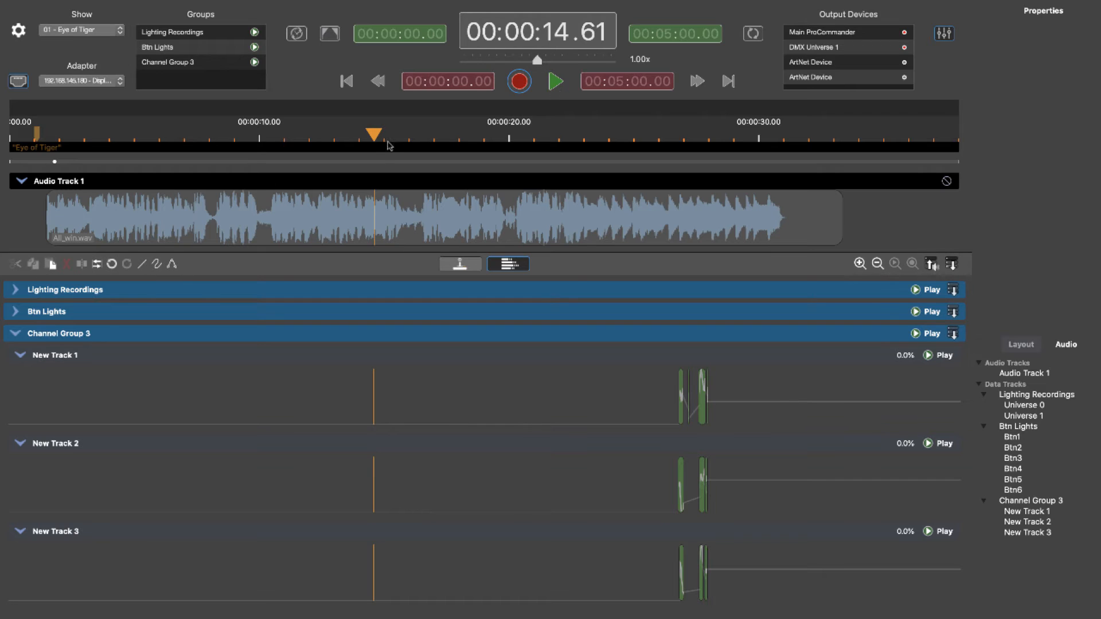
drag(391, 146, 598, 156)
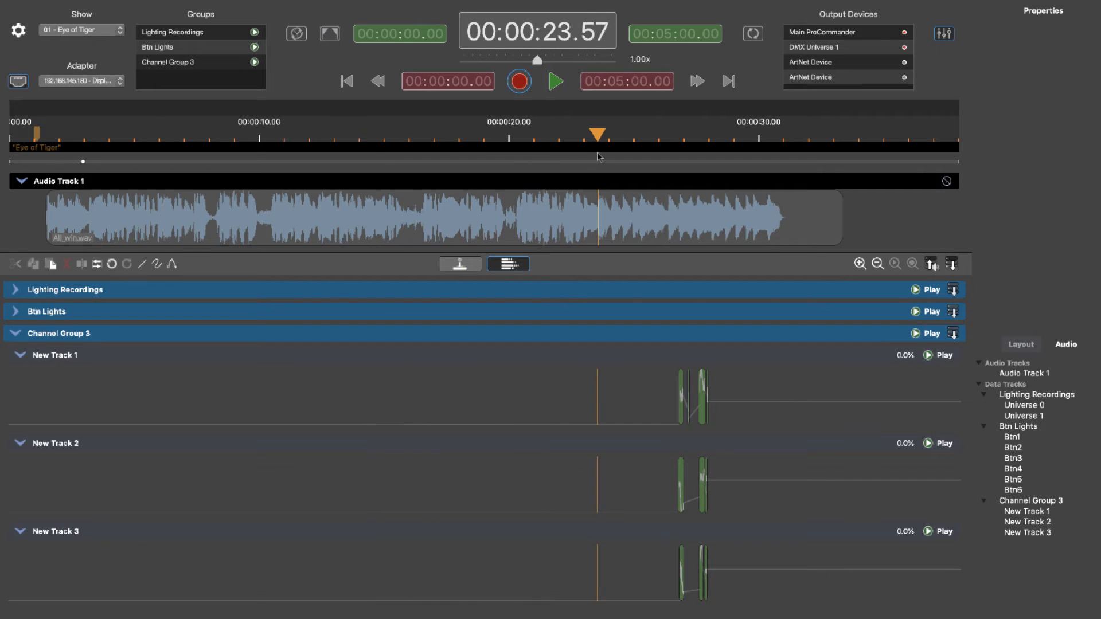
click(557, 85)
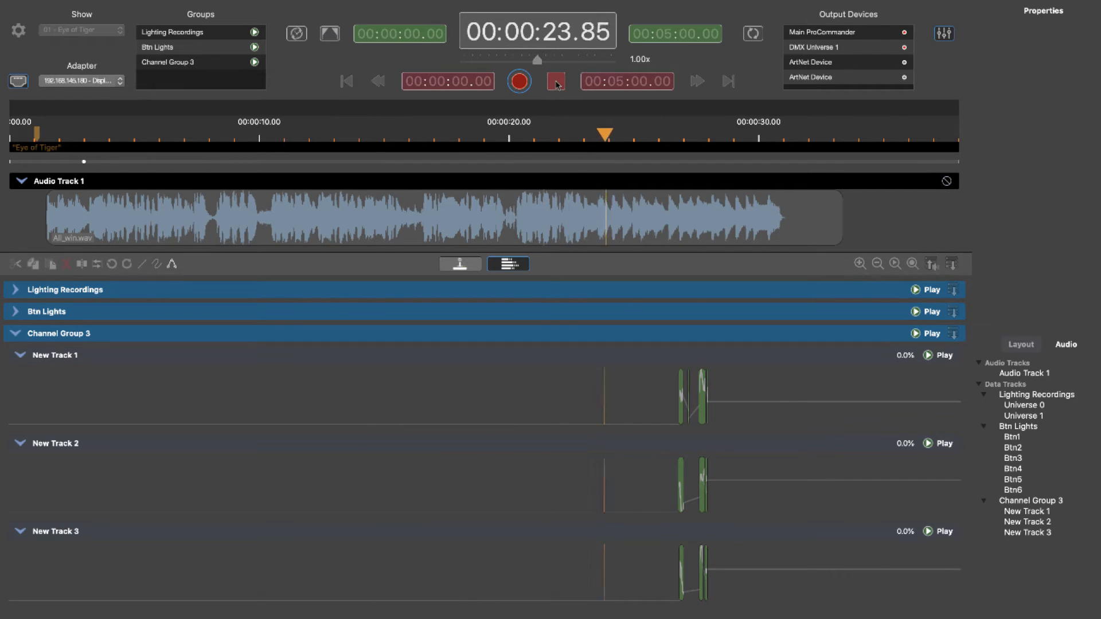
click(558, 85)
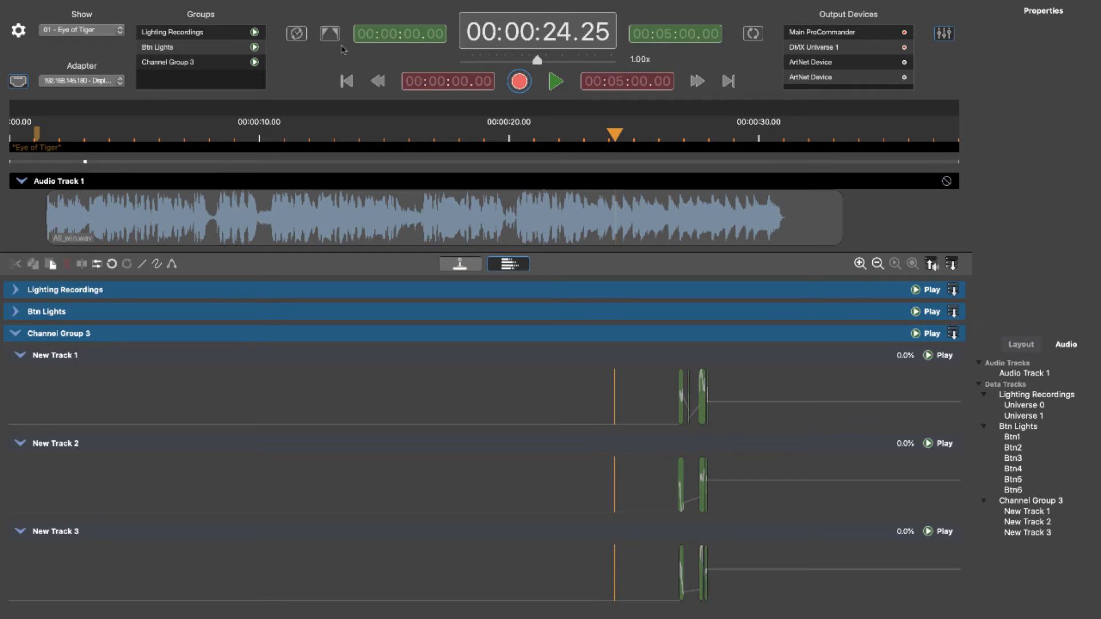
Move the playhead back near the start of the timeline, then play and stop it.
drag(602, 137, 57, 119)
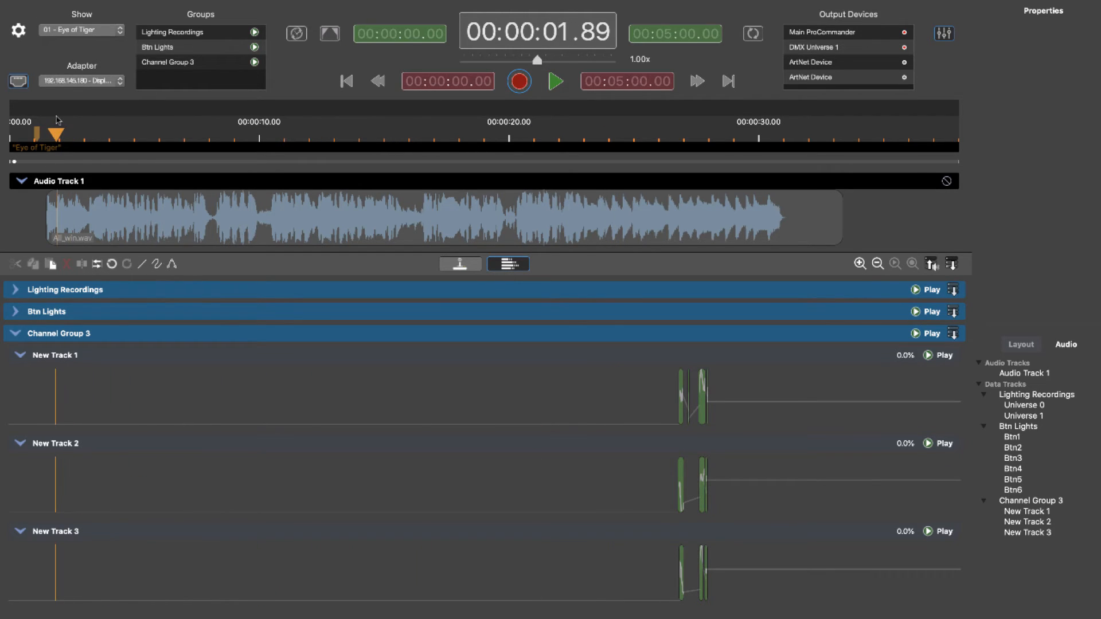
click(556, 82)
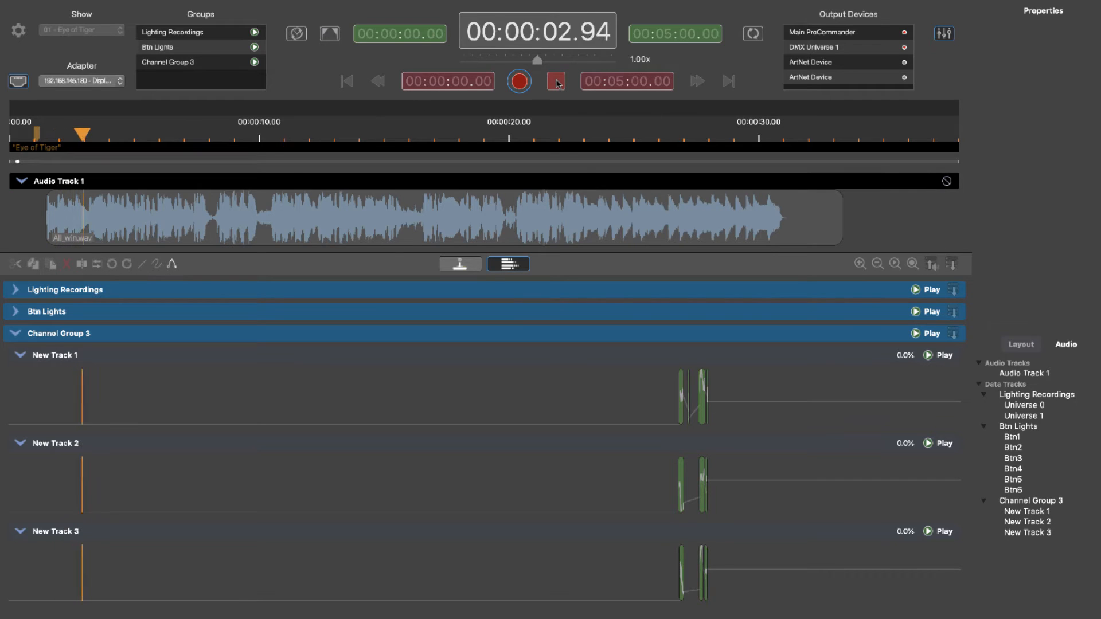
click(556, 82)
click(304, 37)
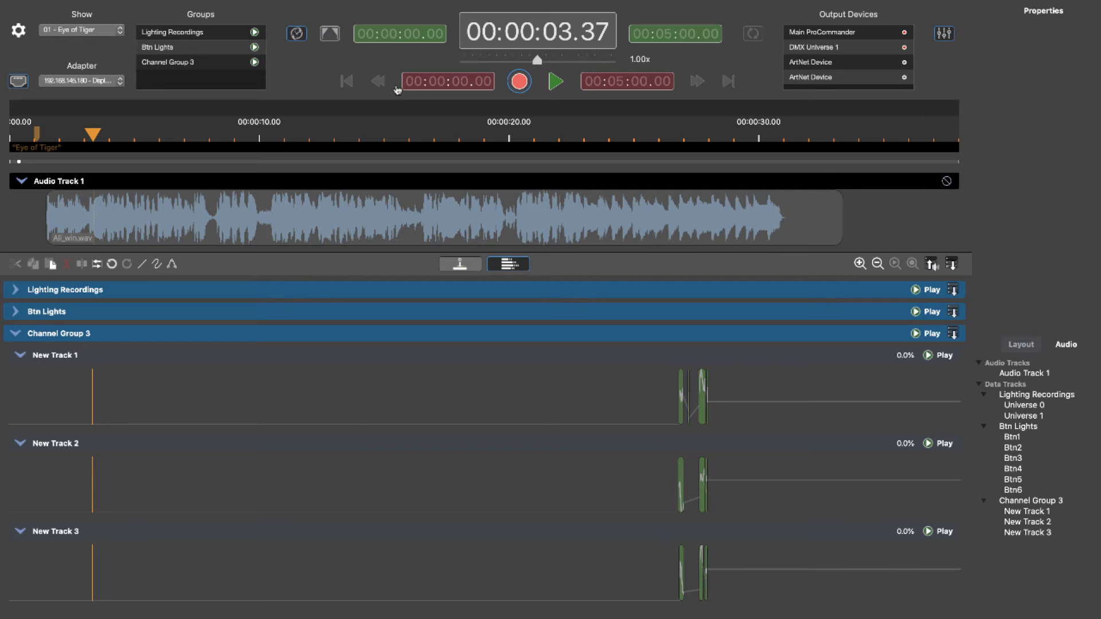
Switch to TimeCode Commander and back, then start timeline playback.
key(super+Tab)
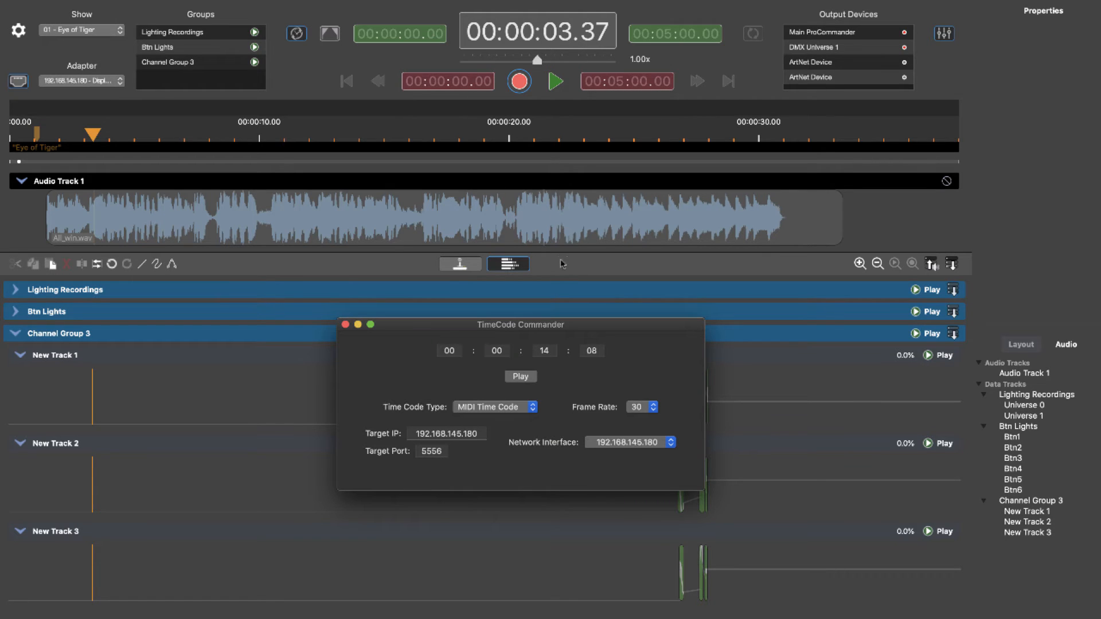
click(554, 84)
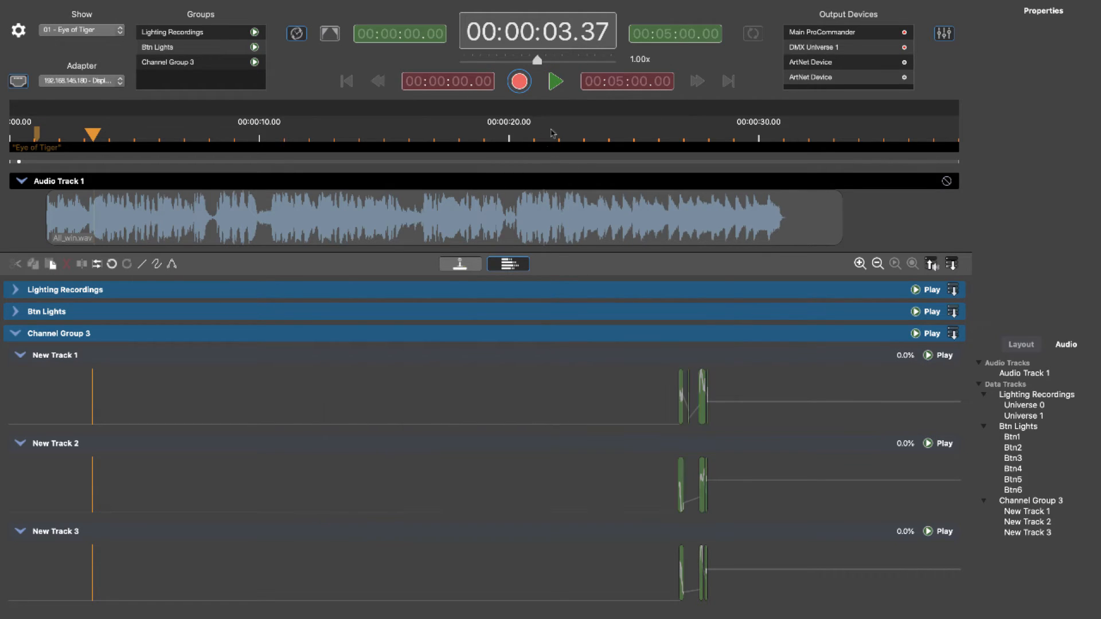
click(555, 83)
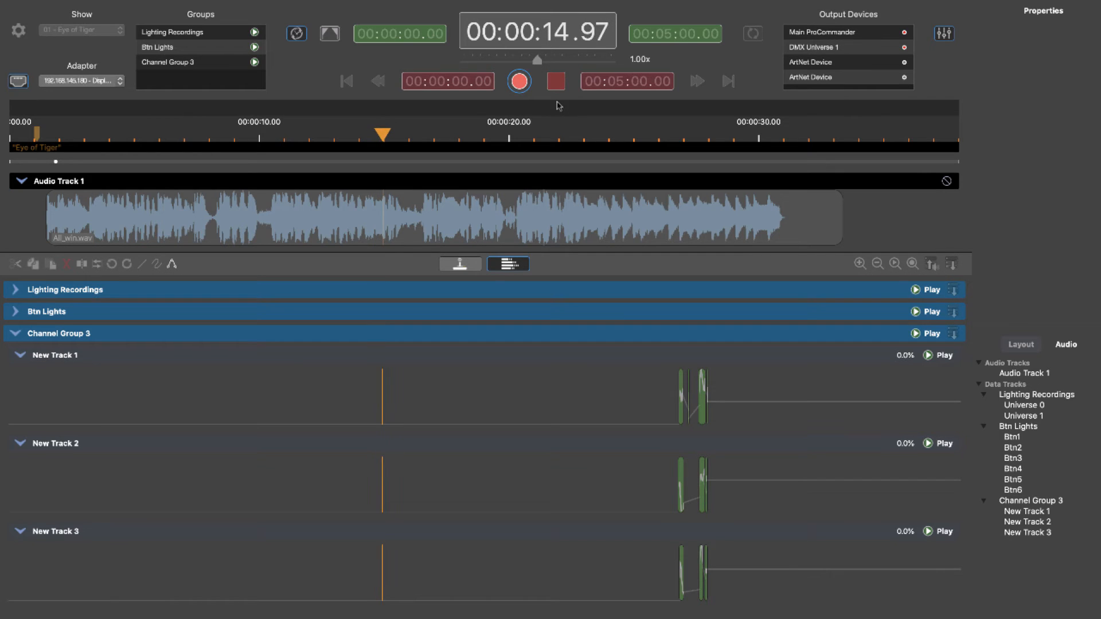
Switch to TimeCode Commander and start then stop the MIDI timecode.
key(super+Tab)
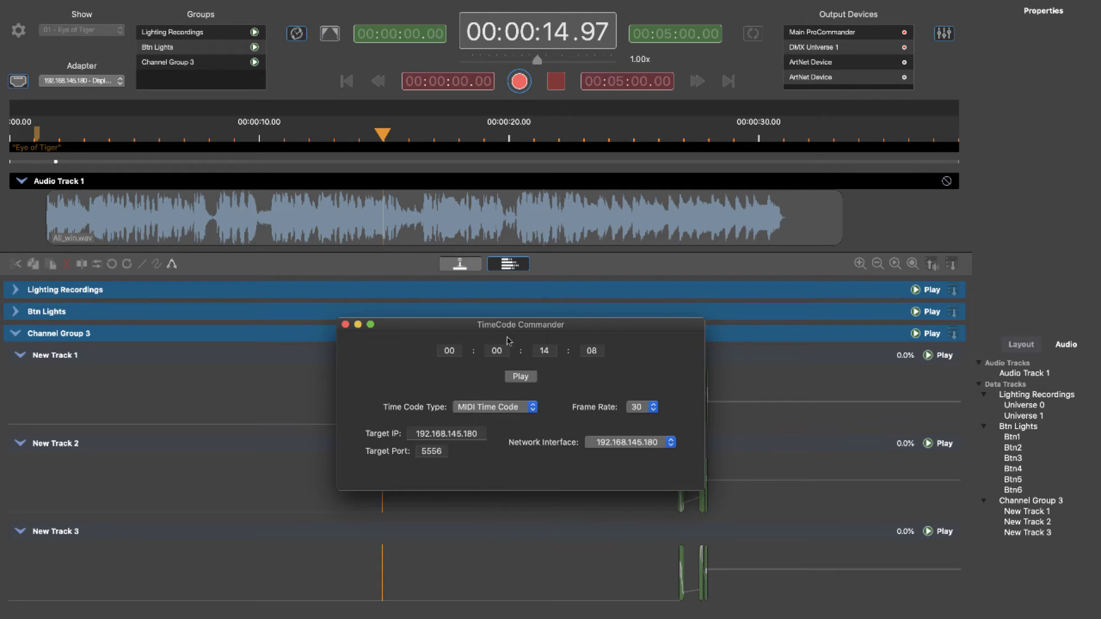
click(532, 378)
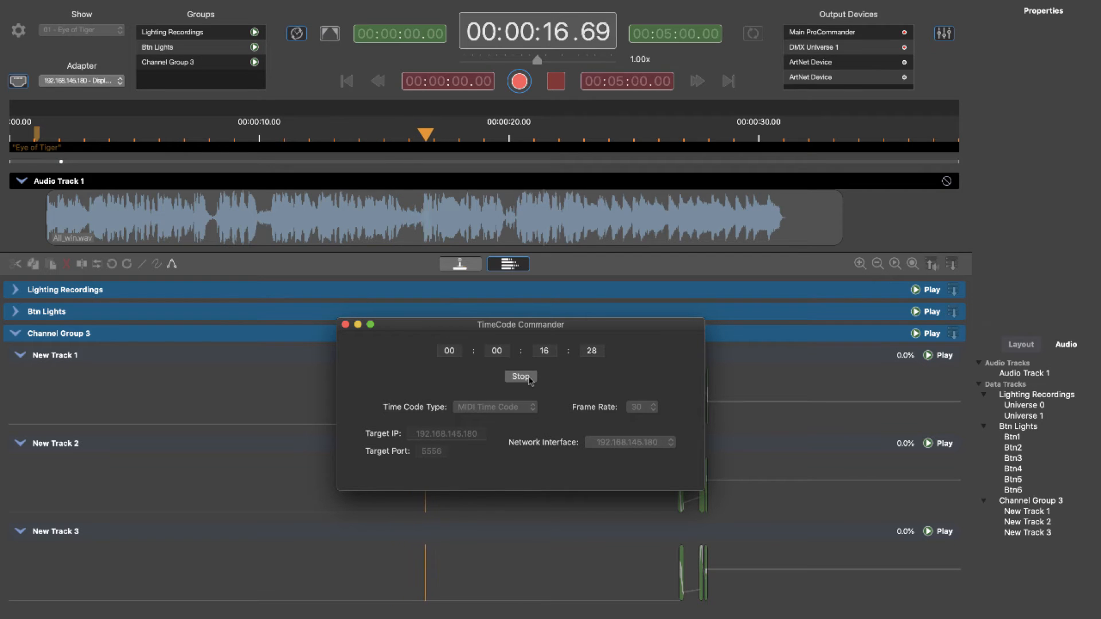
click(529, 378)
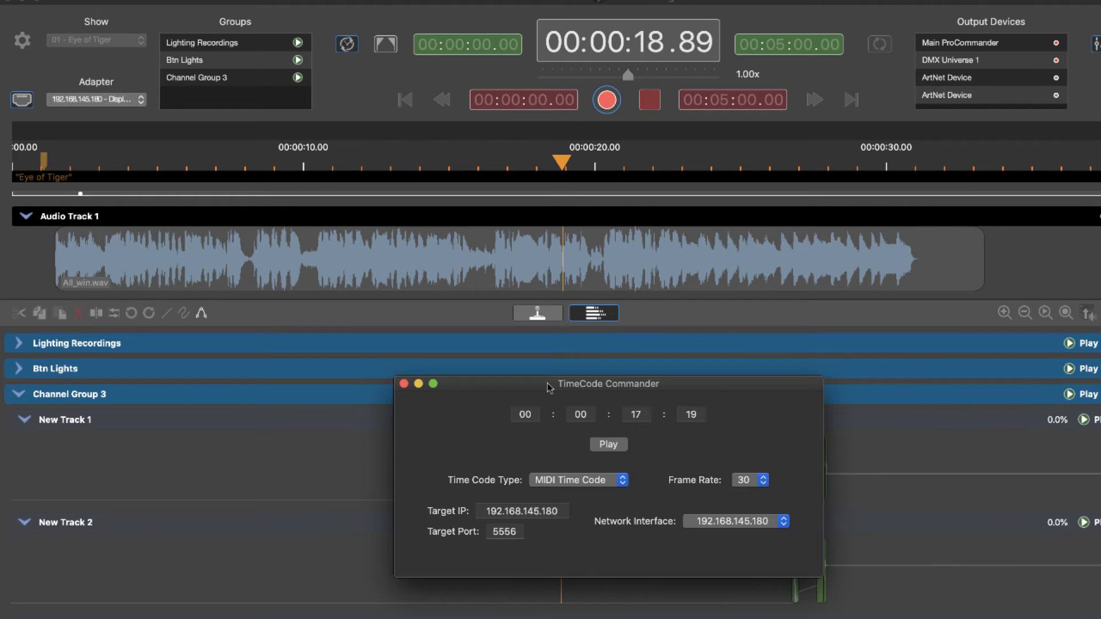
Start the timecode, then toggle the Lighting Recordings group to record mode and back to play.
click(618, 443)
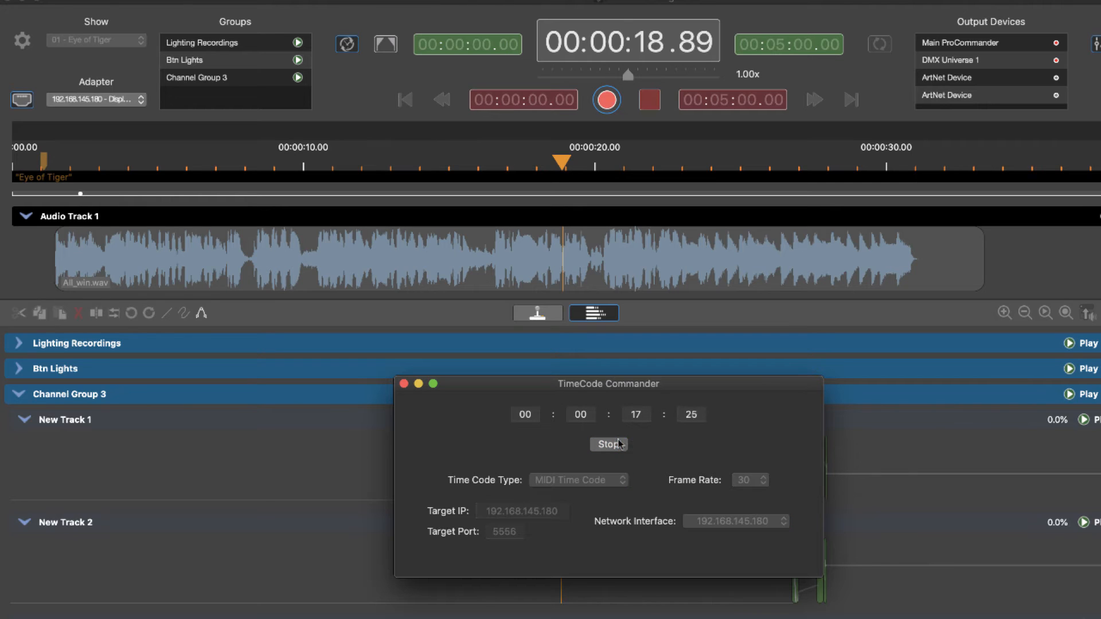
click(299, 44)
click(338, 102)
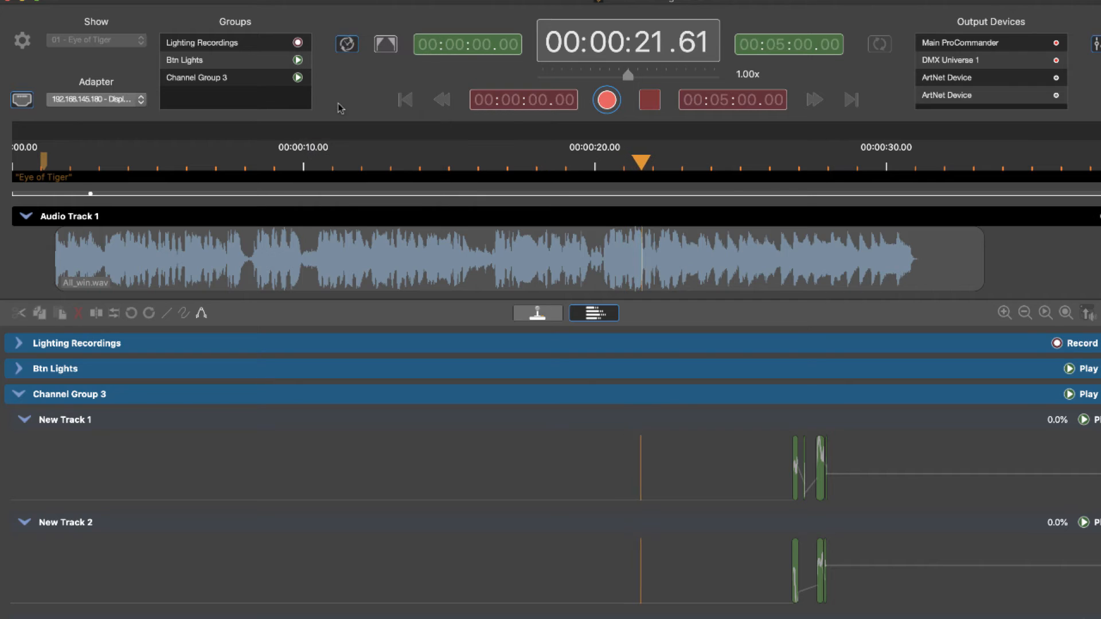
click(297, 42)
click(313, 73)
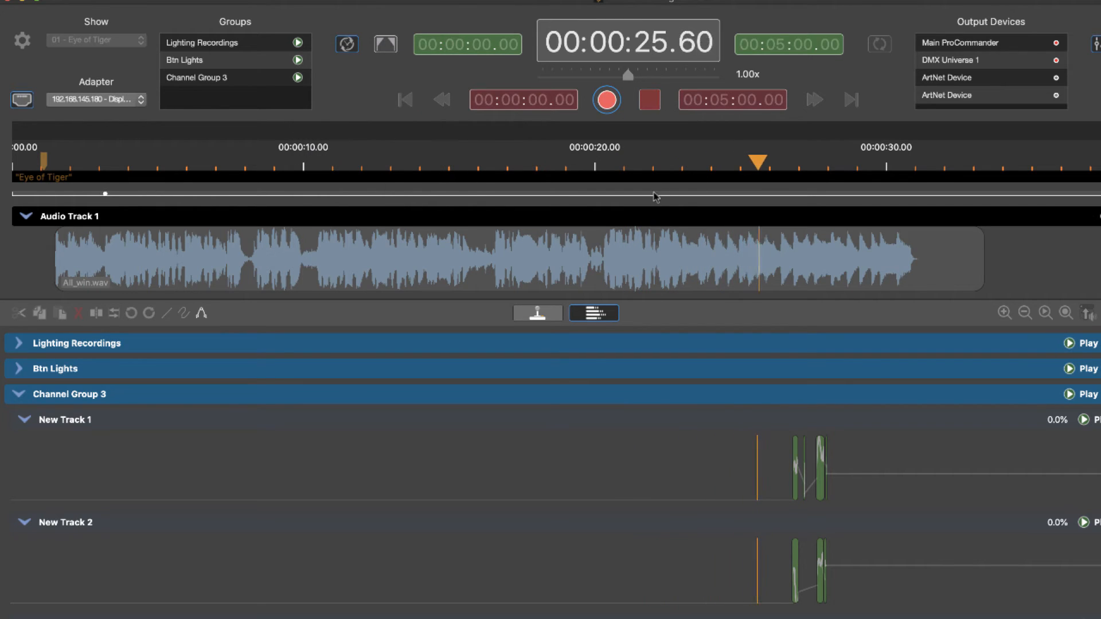
In the project shows list, enable Follows External Timecode for shows 01, 04, 05 and 08.
click(657, 108)
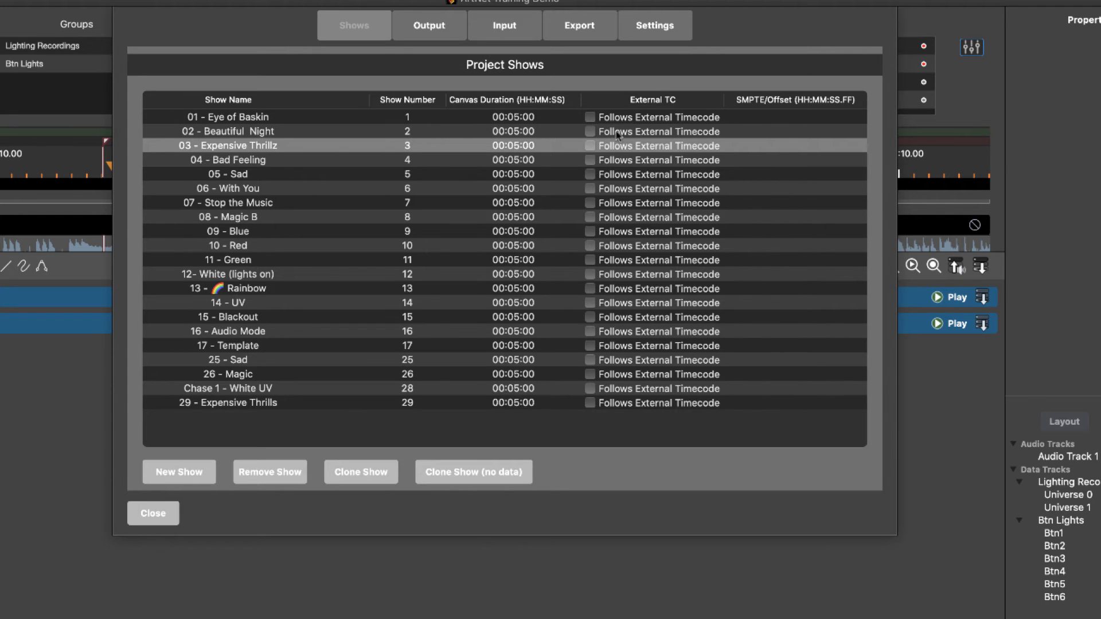
click(591, 118)
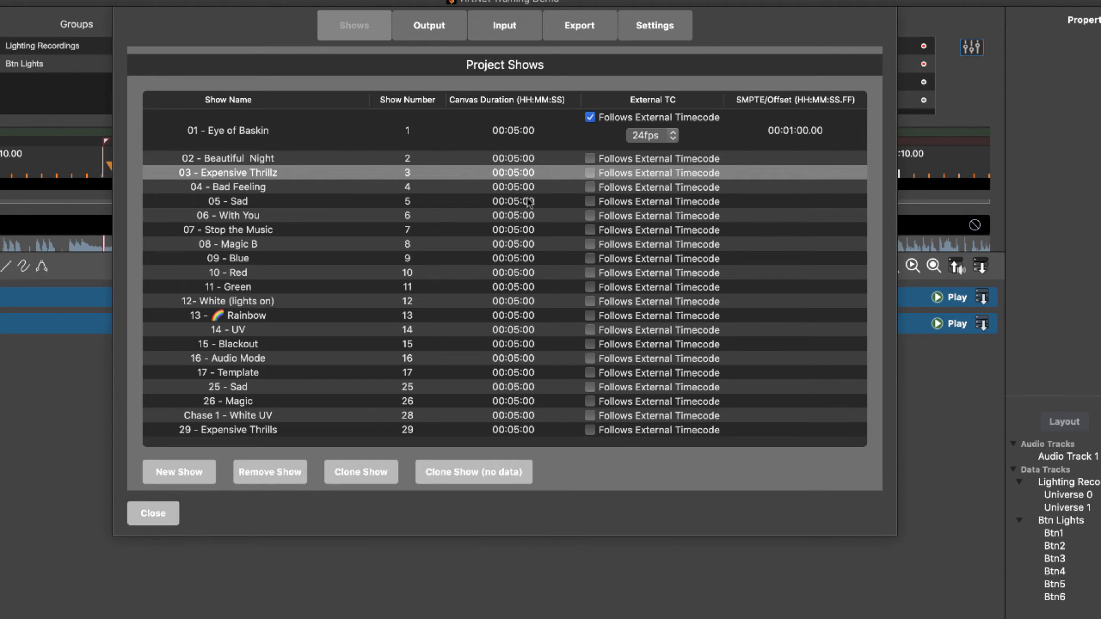
click(590, 187)
click(588, 229)
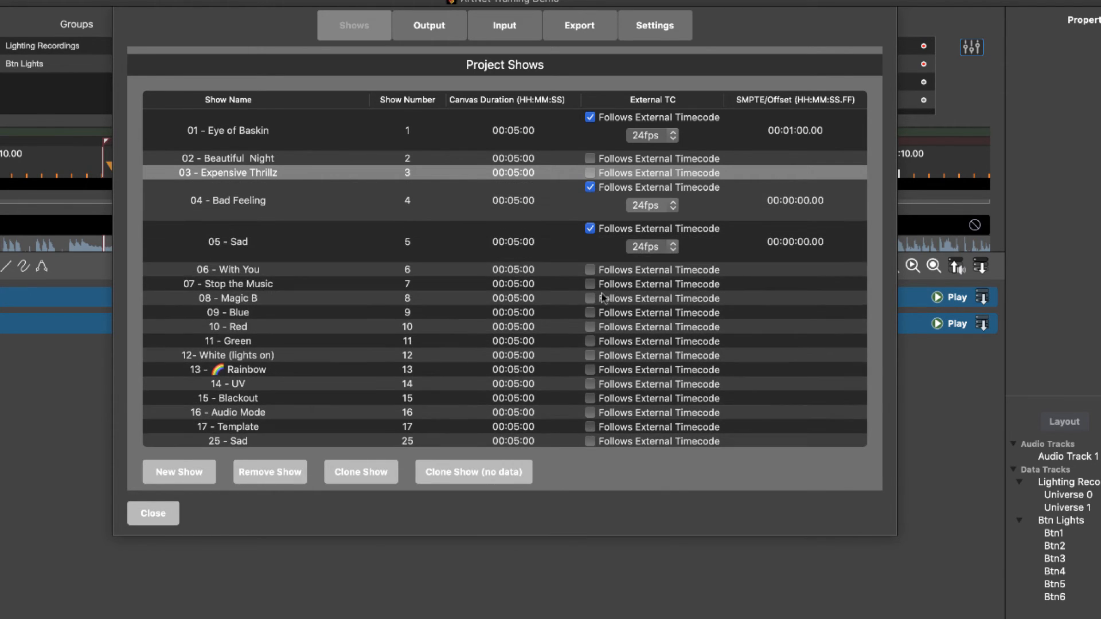
click(590, 298)
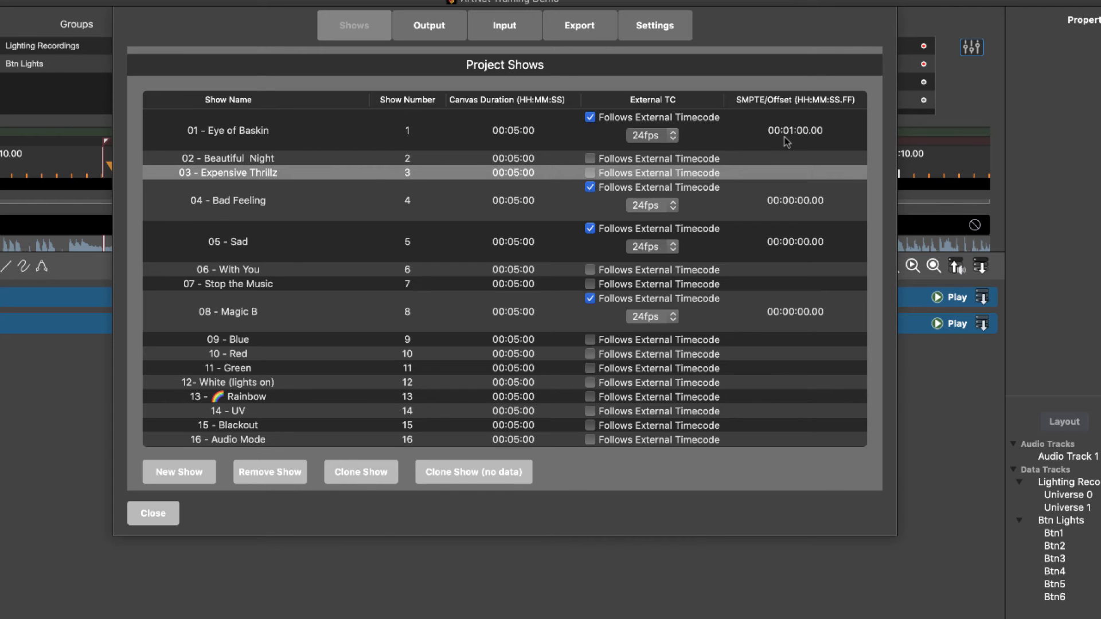
Open the project export settings and scroll through the ProCommander and CONTROL.INI options.
click(583, 26)
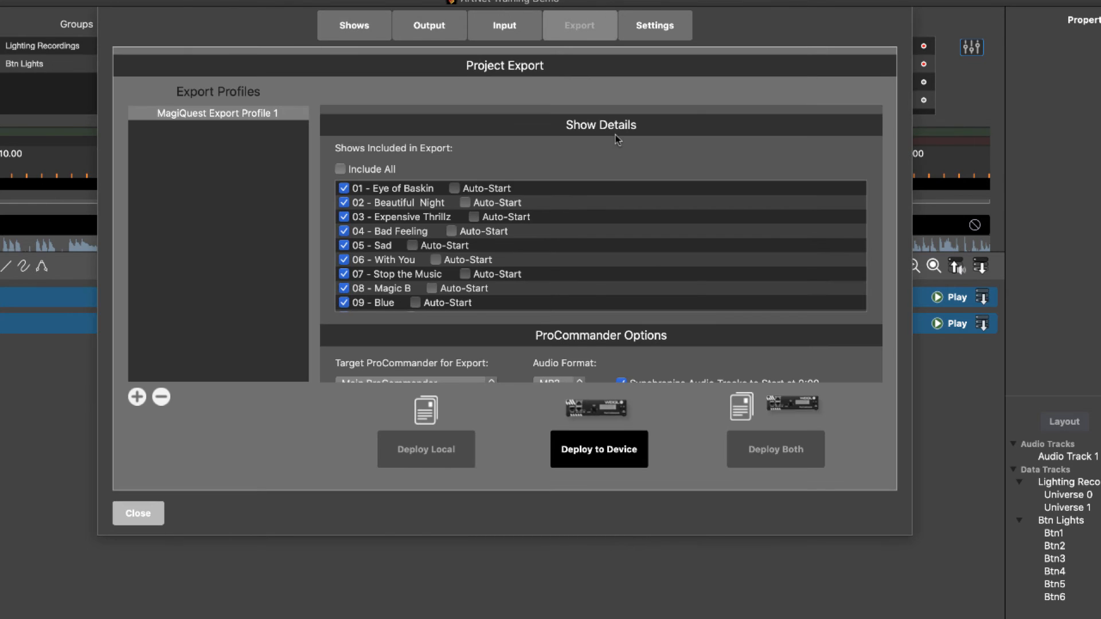
scroll(599, 298, down, 5)
scroll(630, 336, down, 10)
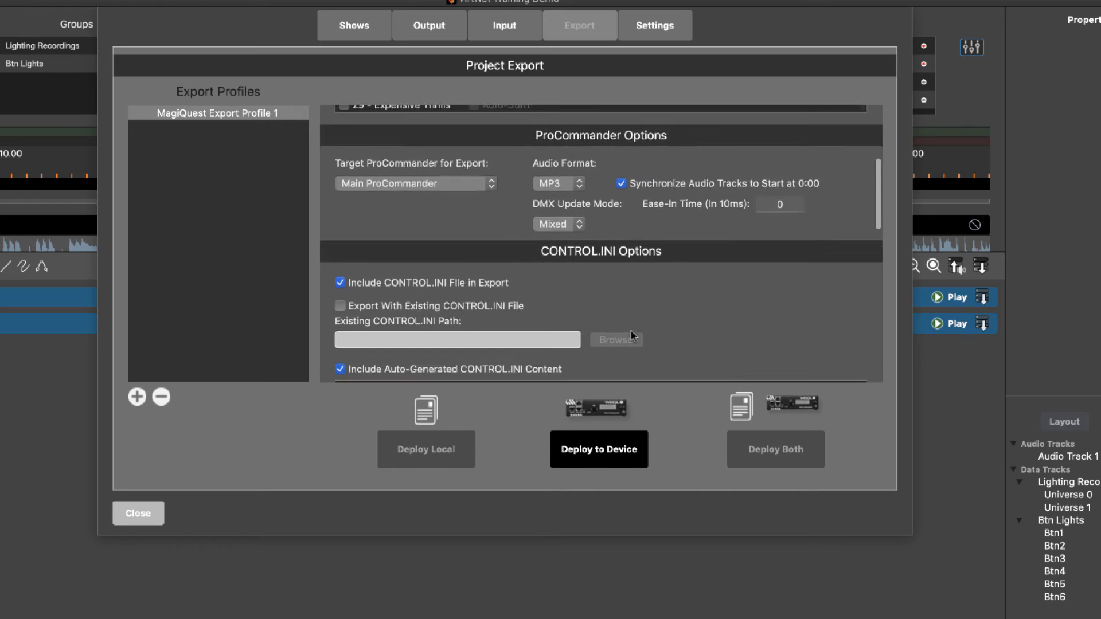
scroll(631, 336, up, 2)
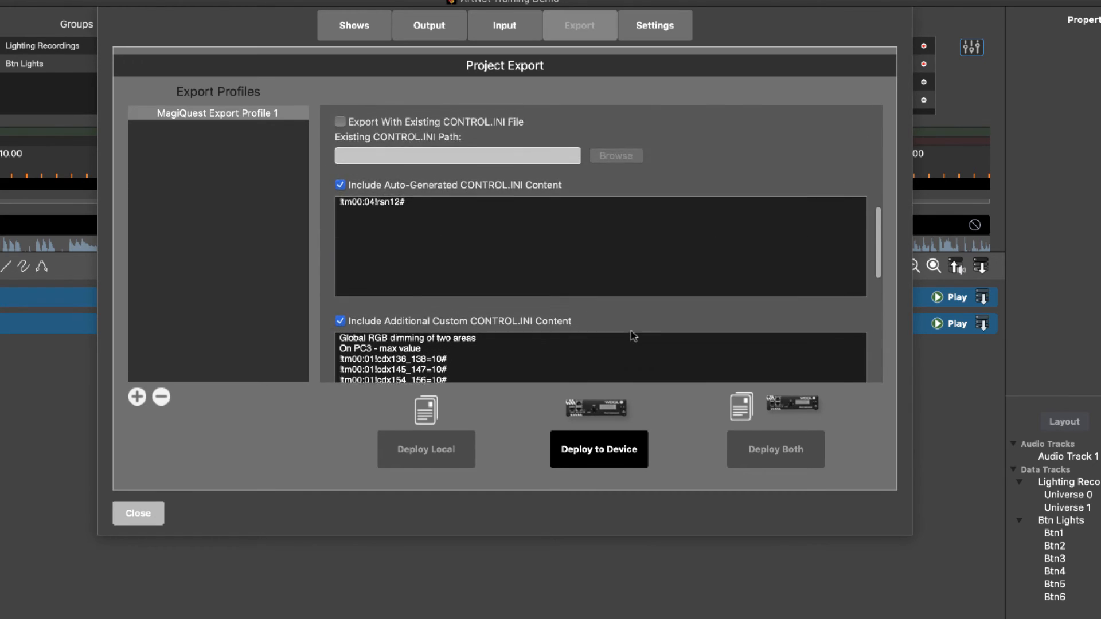
scroll(631, 336, down, 4)
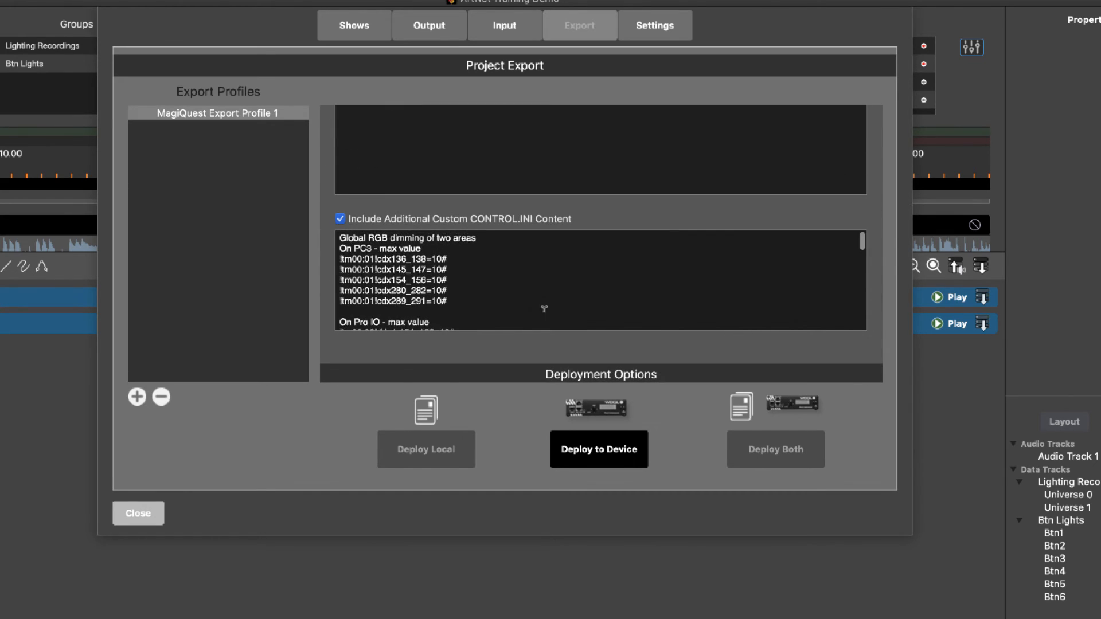
scroll(487, 214, up, 3)
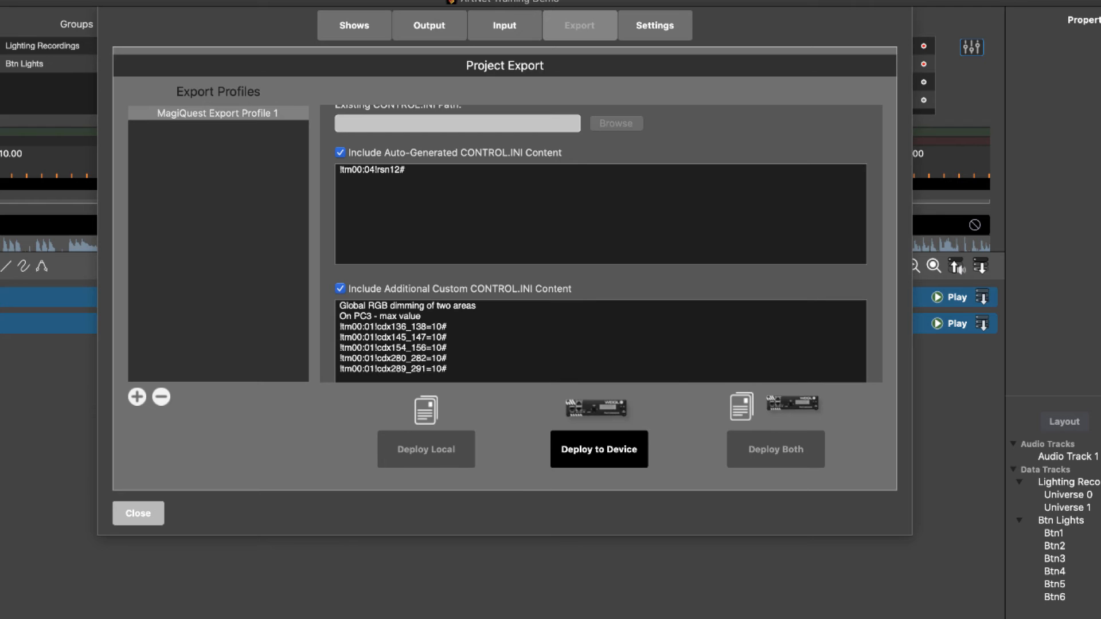
scroll(536, 321, down, 10)
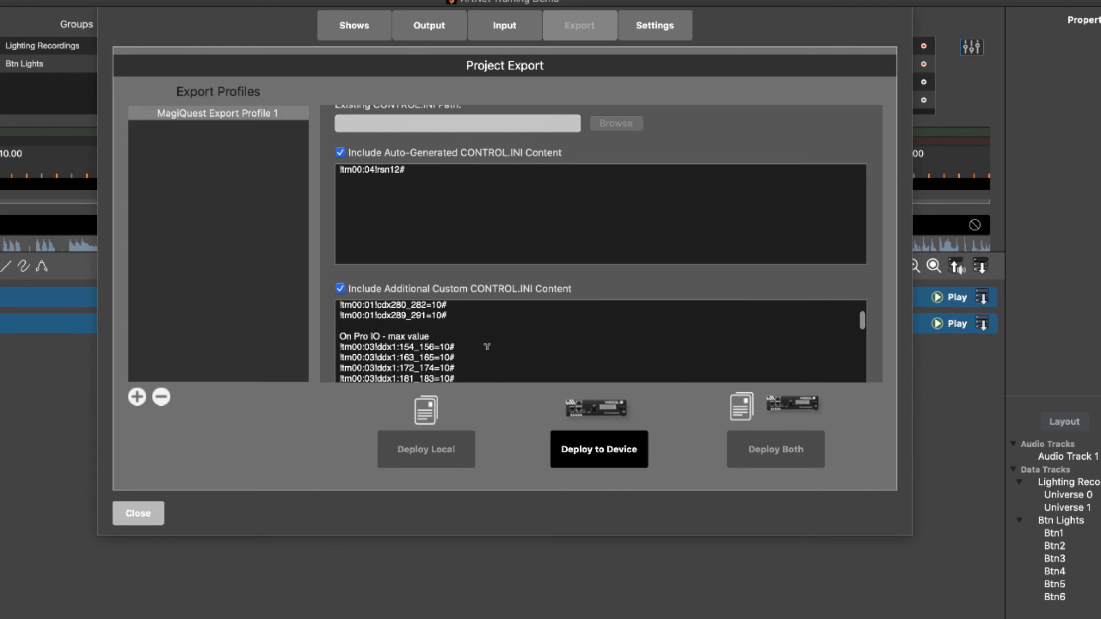
scroll(545, 332, down, 10)
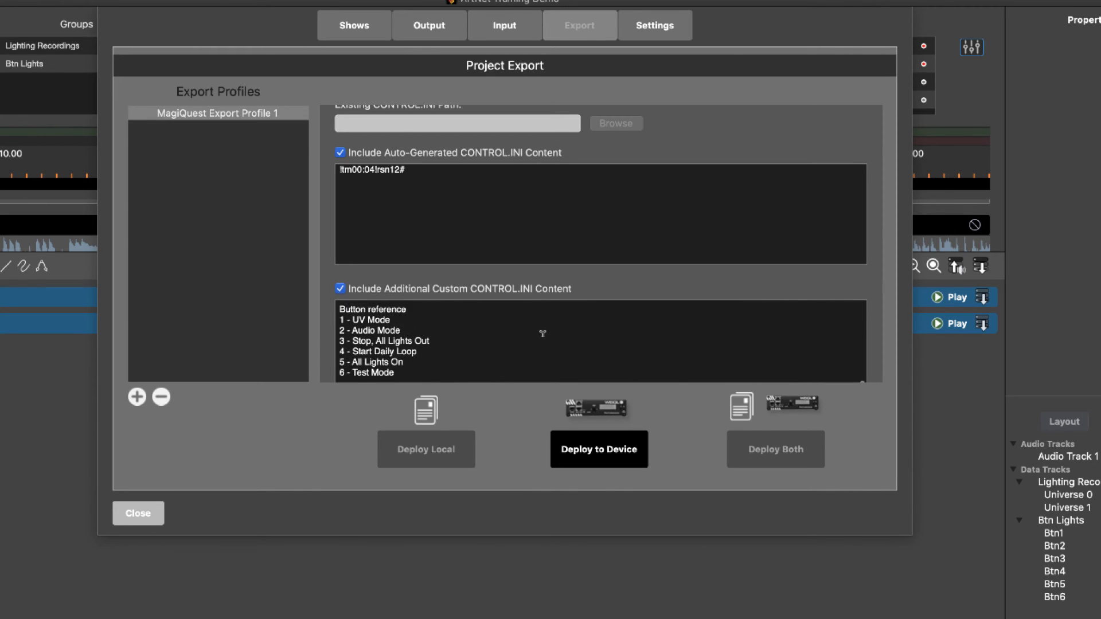
Add a "//TimeCode Triggers" comment line and a "!tc00:00:00!rst1#" trigger to the custom CONTROL.INI content.
drag(911, 534, 979, 618)
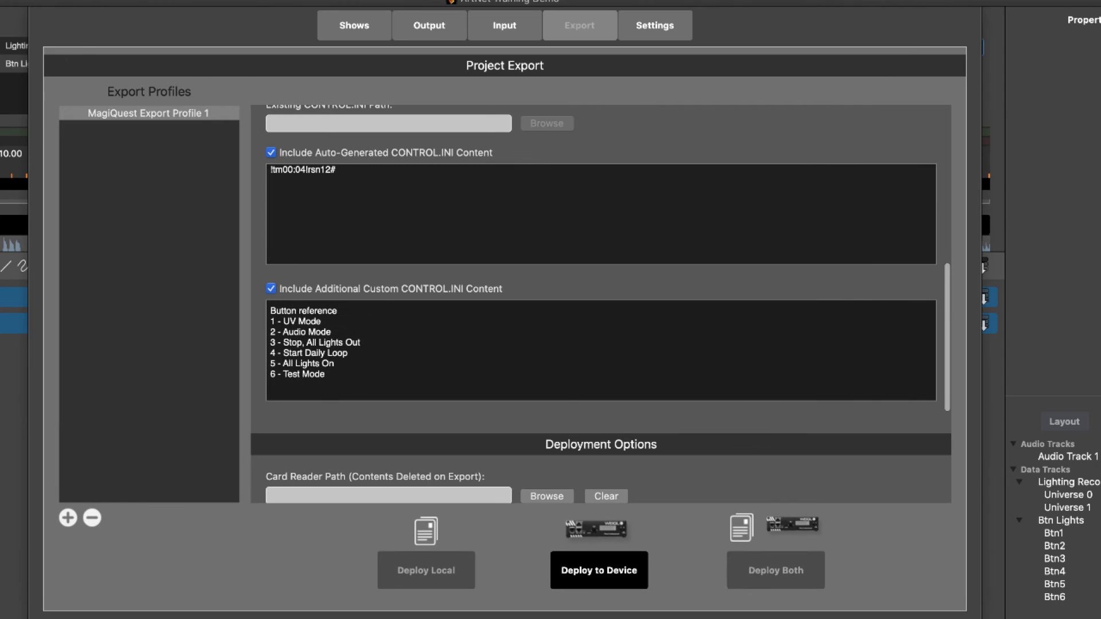
click(315, 391)
key(Return)
key(Return)
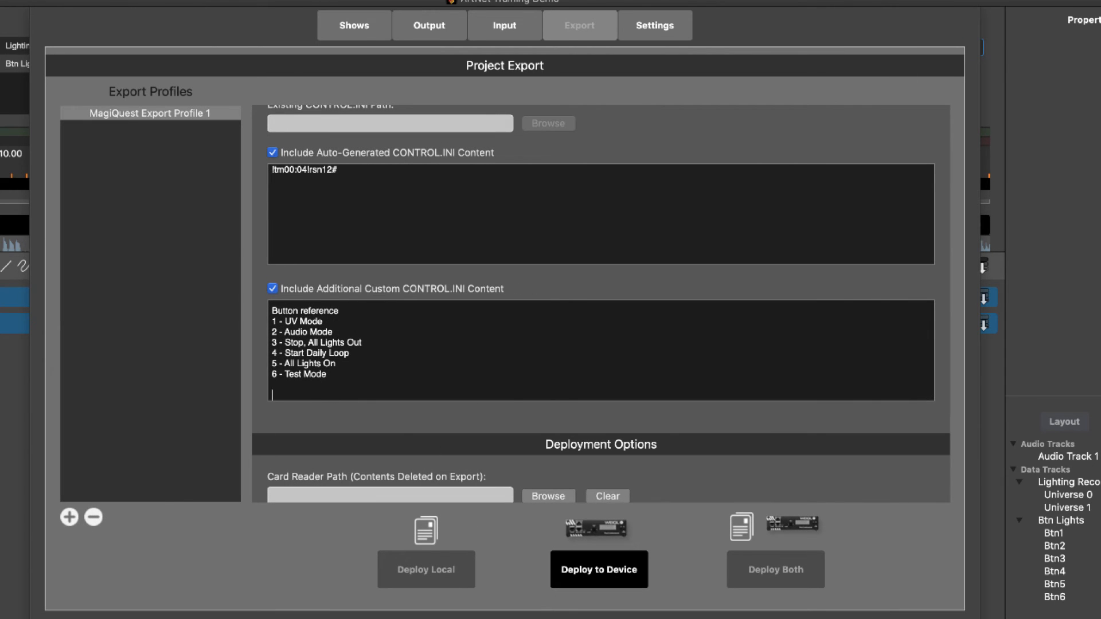
text(//Timelin)
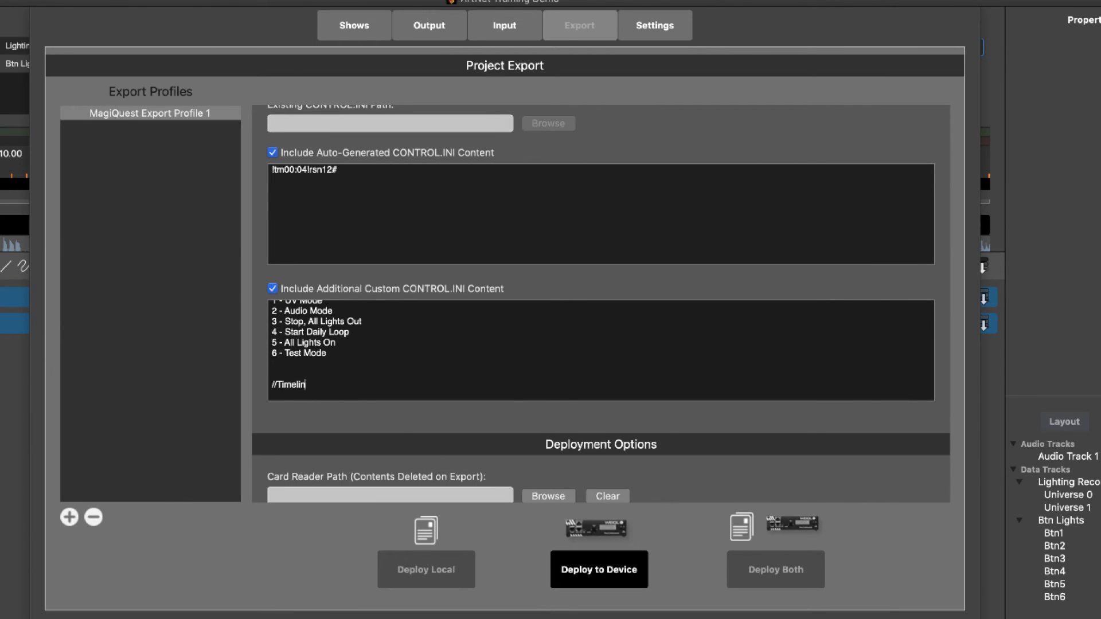
text(Code Triggers )
text(!tc00:0)
text(0:)
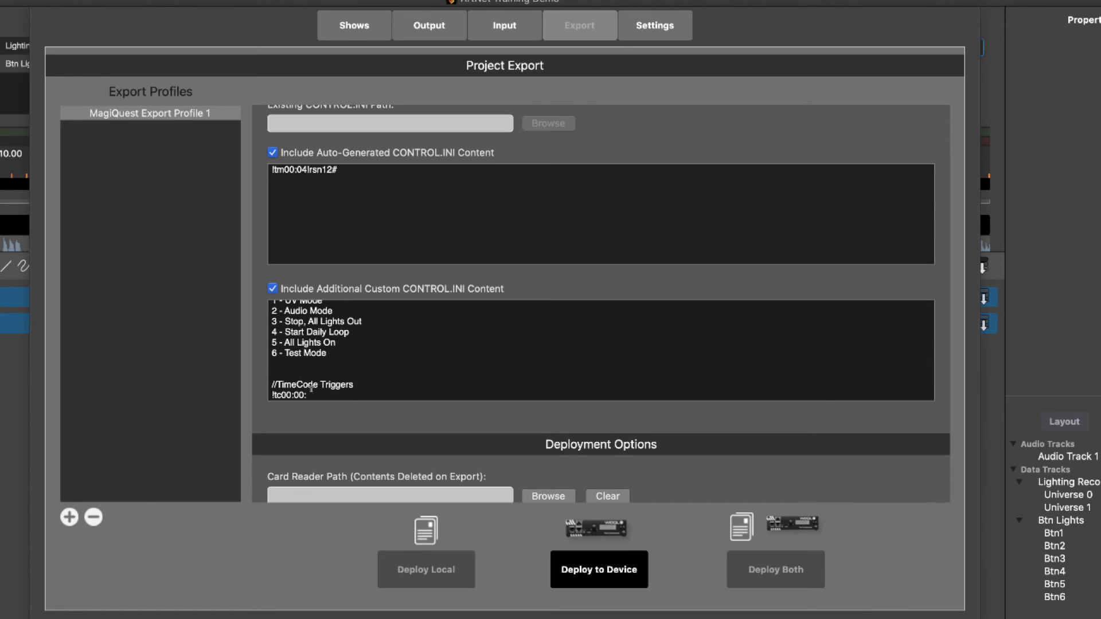
text(00!rst1#)
In the project shows list, turn off Follows External Timecode for shows 01, 04, 05 and 08.
click(354, 22)
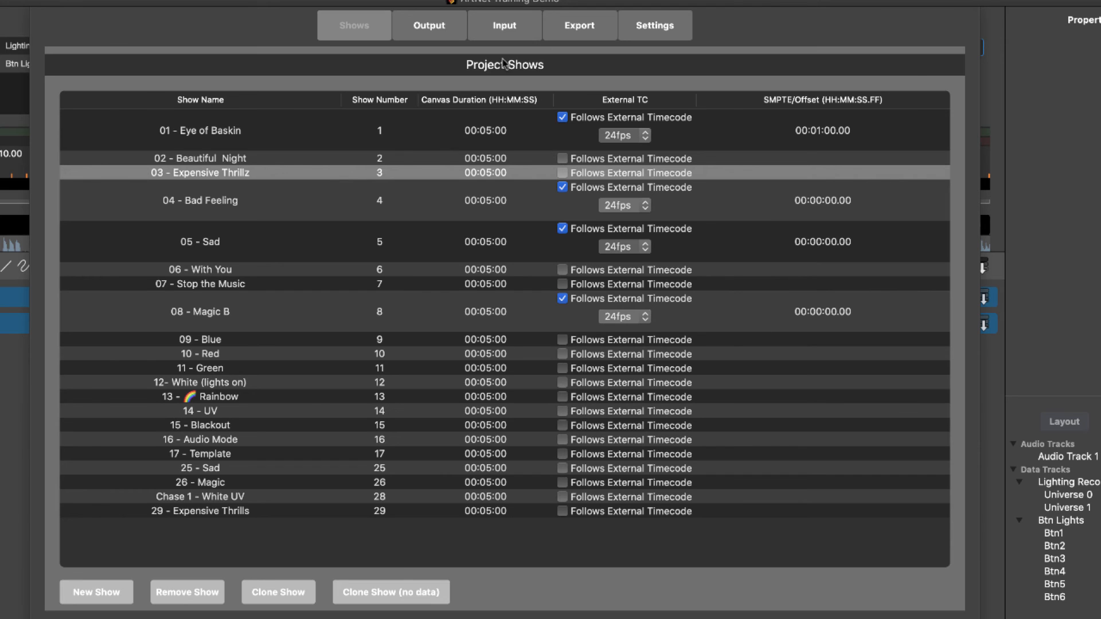
click(562, 118)
click(562, 160)
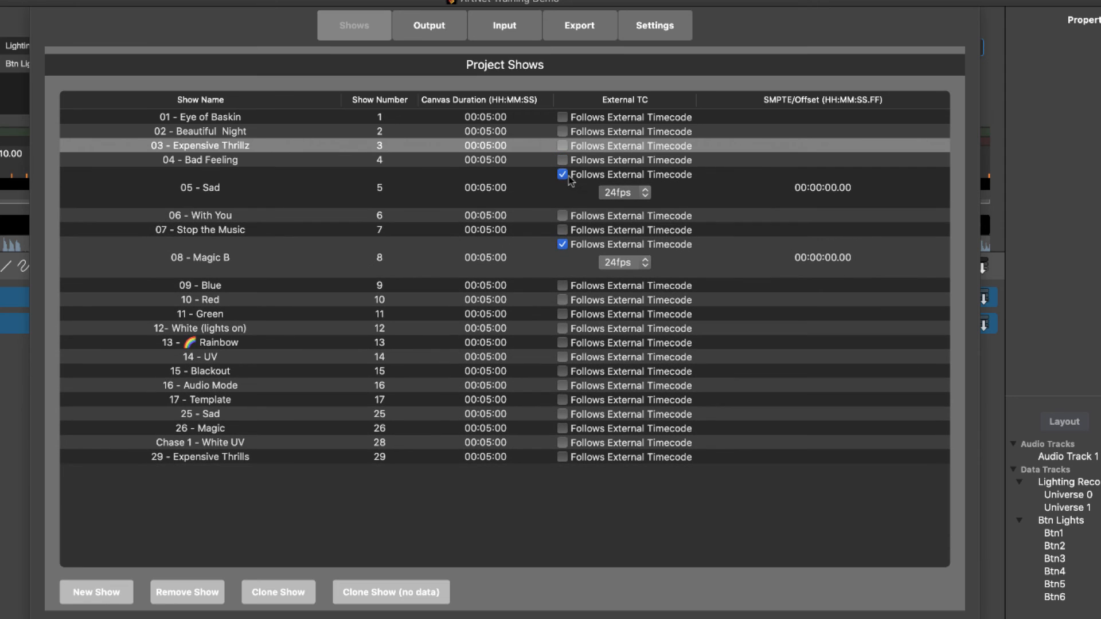
click(561, 175)
click(562, 217)
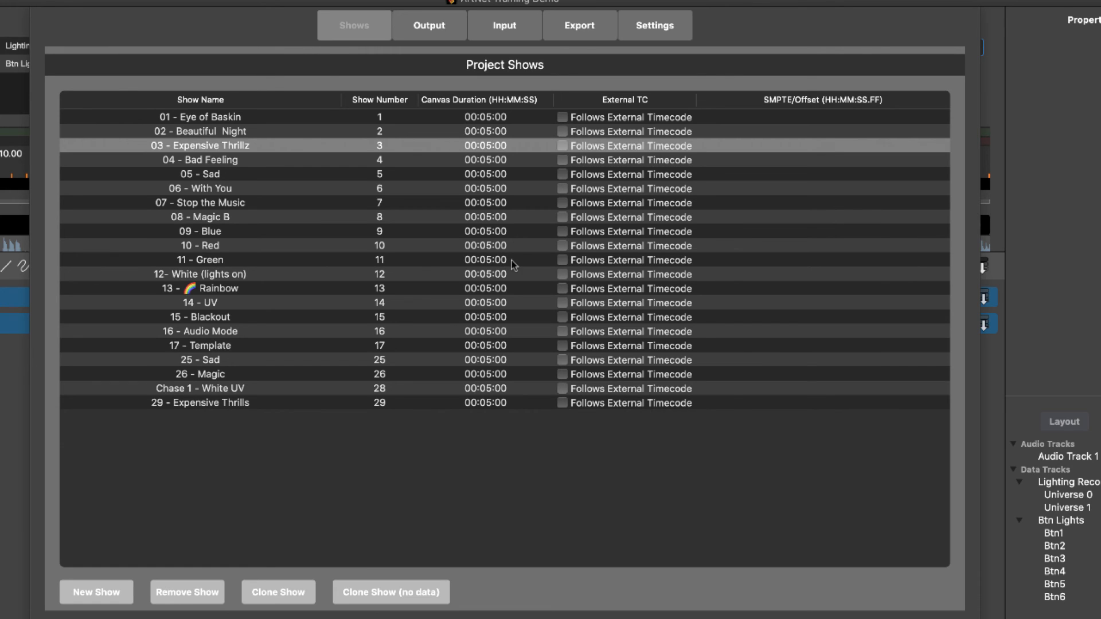
Recheck the custom CONTROL.INI content and the shows list, and move the ProCommander AX window beside the shows list.
click(576, 38)
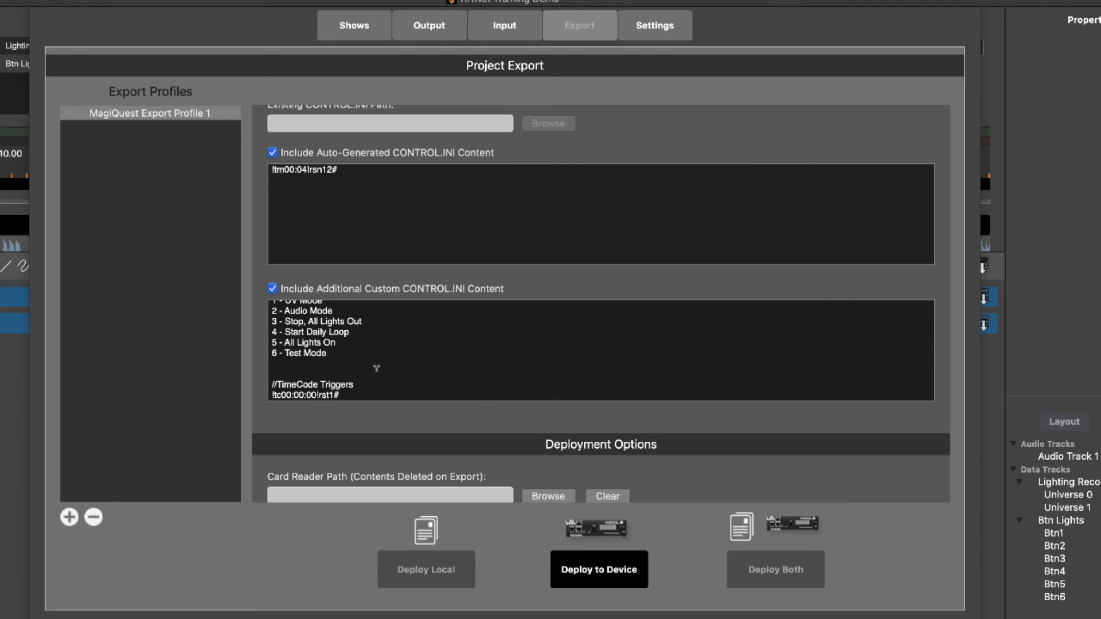
click(353, 29)
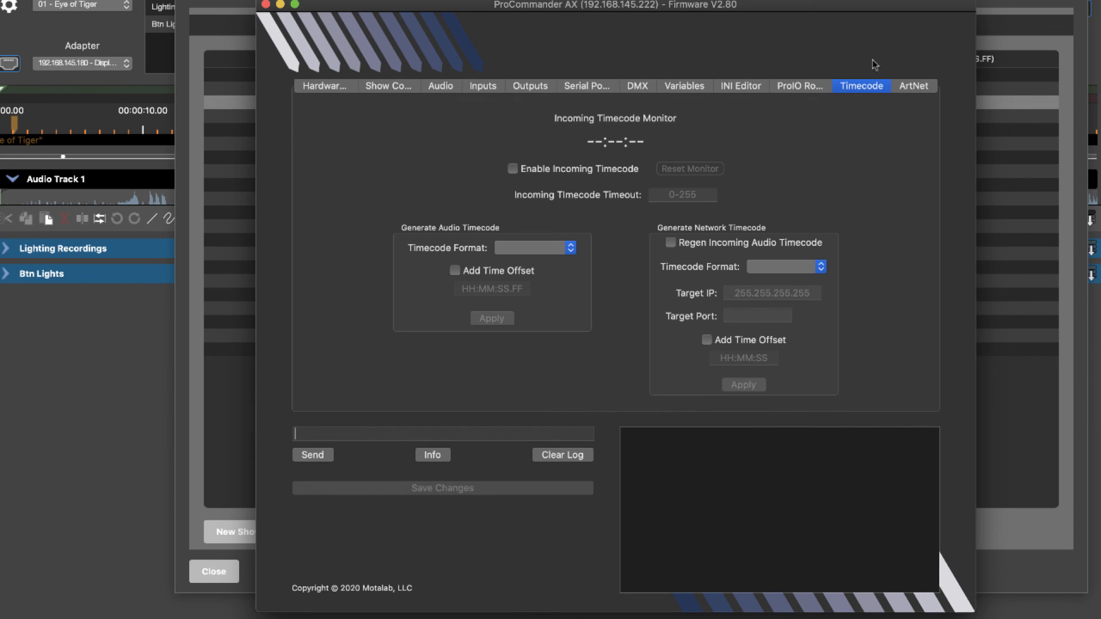
drag(469, 8, 716, 170)
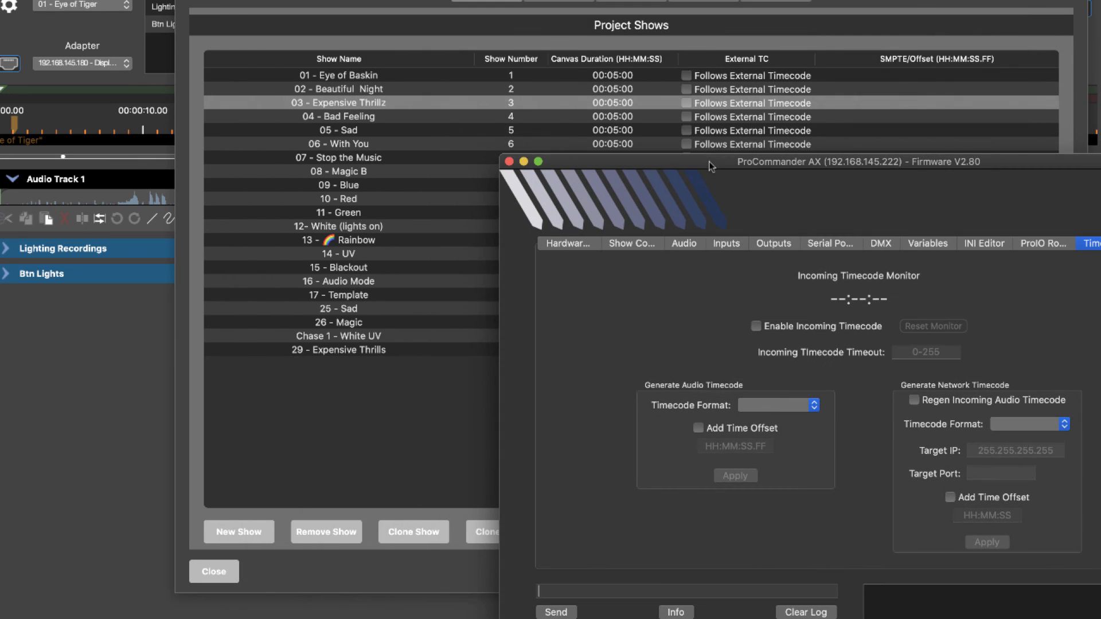